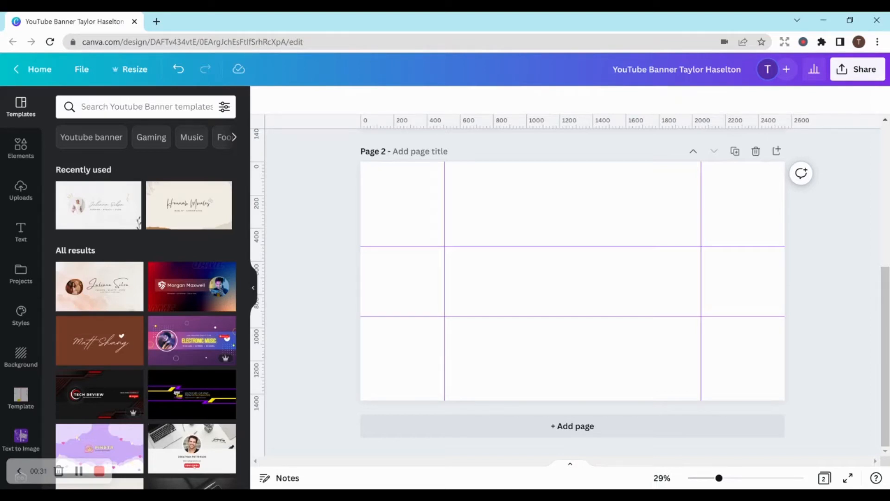
# - Check the design's custom resize dimensions and the option for showing rulers and guides
pyautogui.click(144, 73)
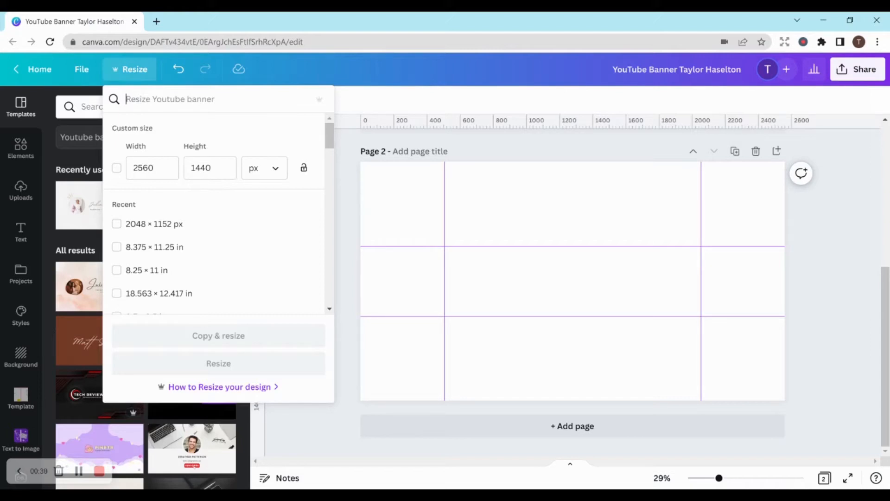
pyautogui.click(831, 264)
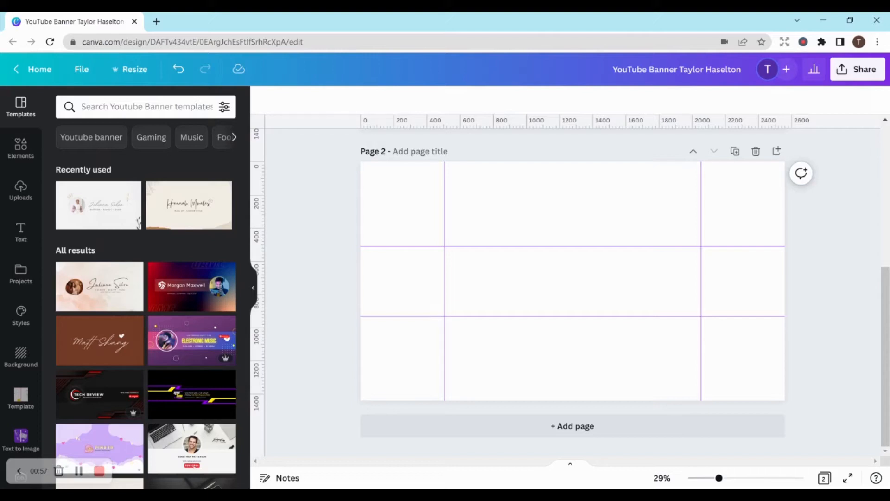
pyautogui.click(82, 69)
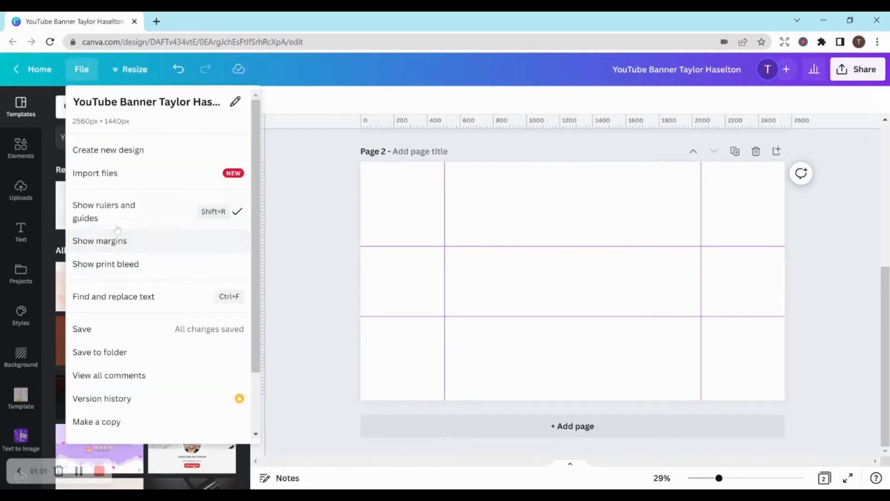
pyautogui.click(309, 218)
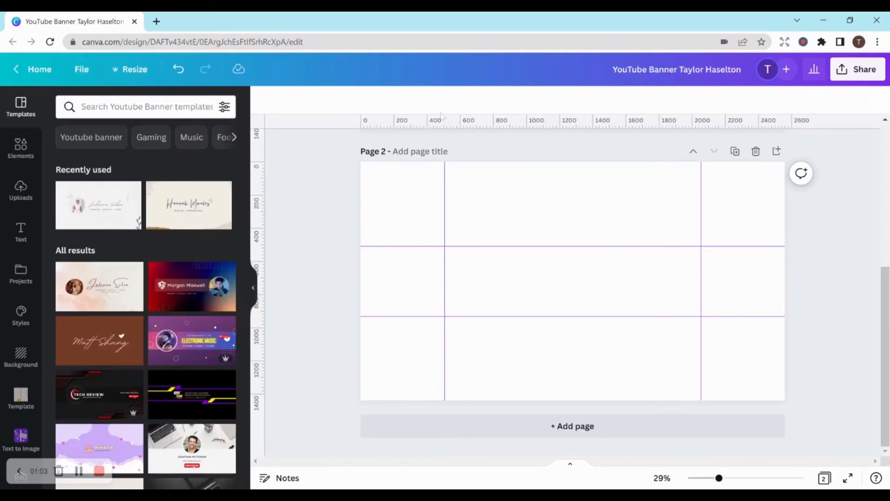
# - Try placing extra vertical and horizontal guides from the rulers onto page 2 and remove them again
pyautogui.moveTo(430, 121); pyautogui.dragTo(445, 174)
pyautogui.moveTo(437, 123); pyautogui.dragTo(432, 210)
pyautogui.moveTo(431, 172); pyautogui.dragTo(449, 122)
pyautogui.moveTo(456, 123); pyautogui.dragTo(487, 123)
pyautogui.moveTo(731, 480); pyautogui.dragTo(760, 478)
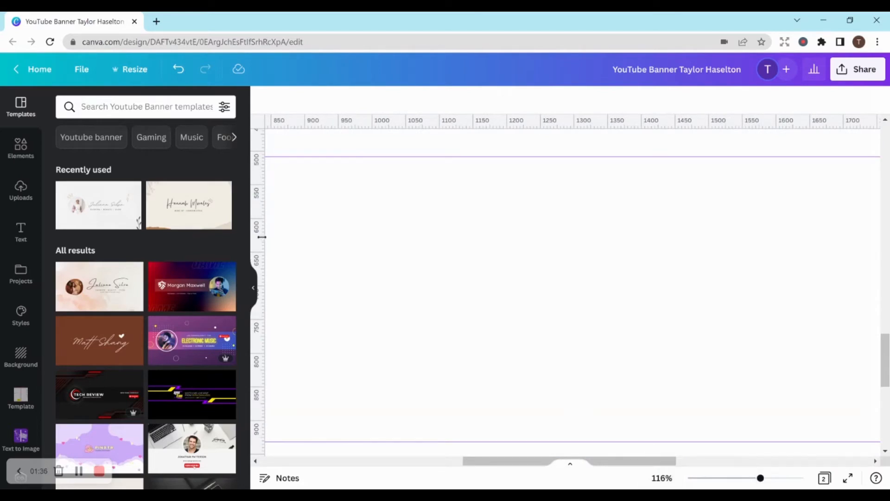
pyautogui.moveTo(288, 122); pyautogui.dragTo(318, 122)
pyautogui.moveTo(760, 478); pyautogui.dragTo(722, 485)
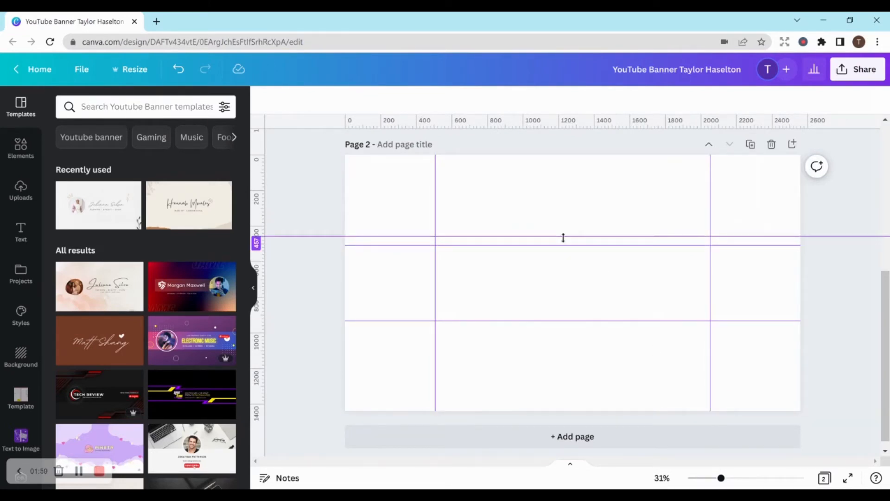
pyautogui.moveTo(563, 237); pyautogui.dragTo(561, 120)
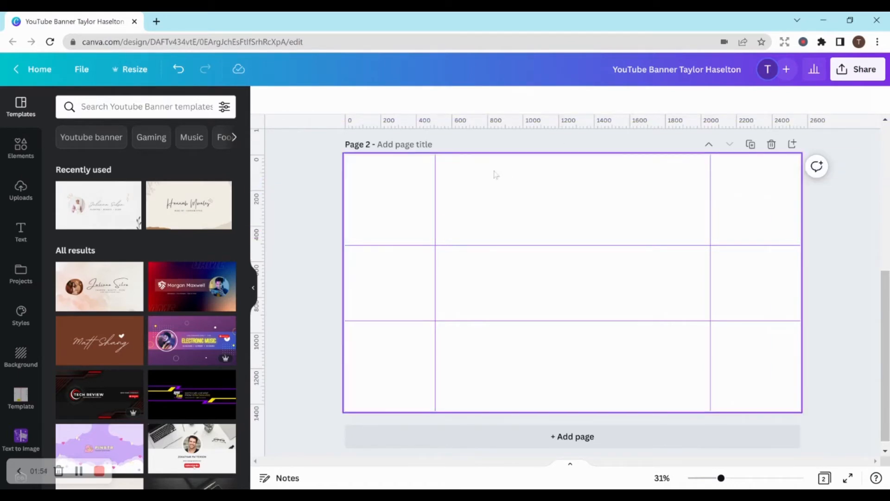
pyautogui.moveTo(260, 216); pyautogui.dragTo(280, 221)
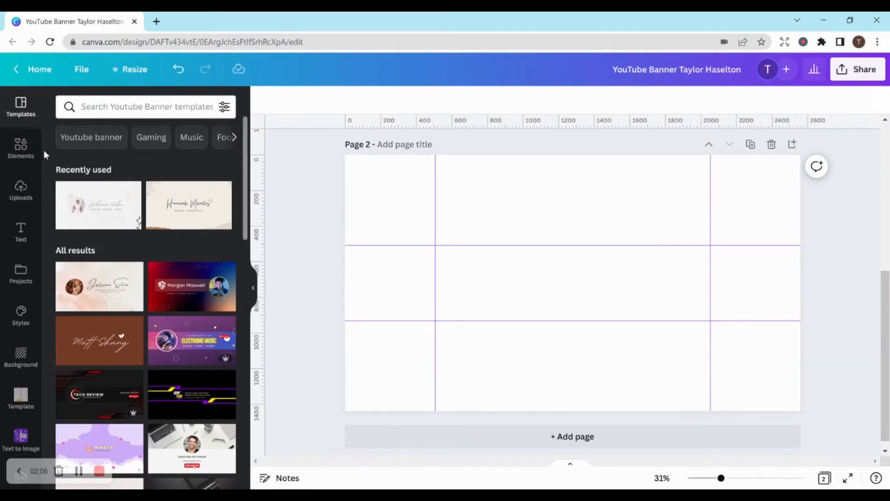
# - Add a square shape to page 2 and stretch it to fill the central area between the guides
pyautogui.click(23, 148)
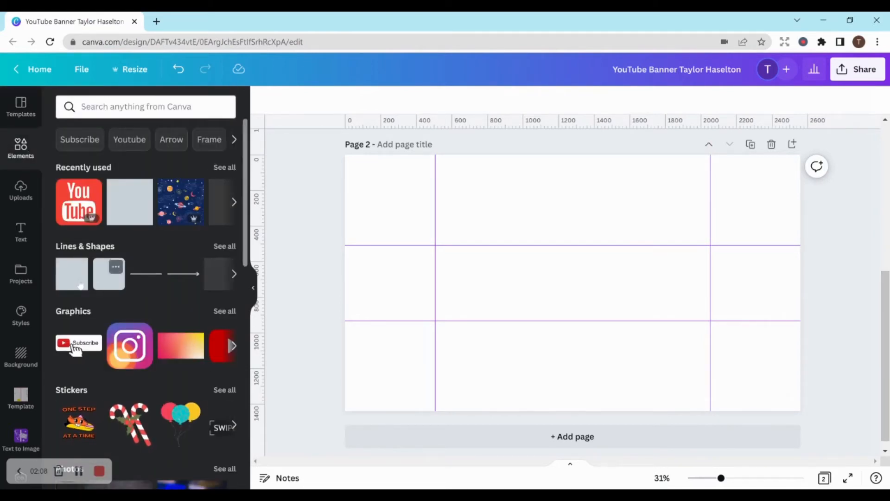
pyautogui.click(80, 286)
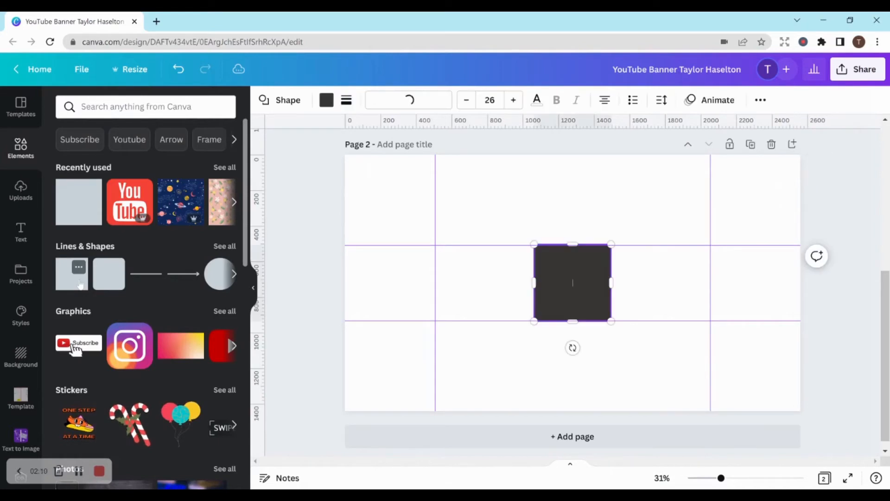
pyautogui.doubleClick(570, 264)
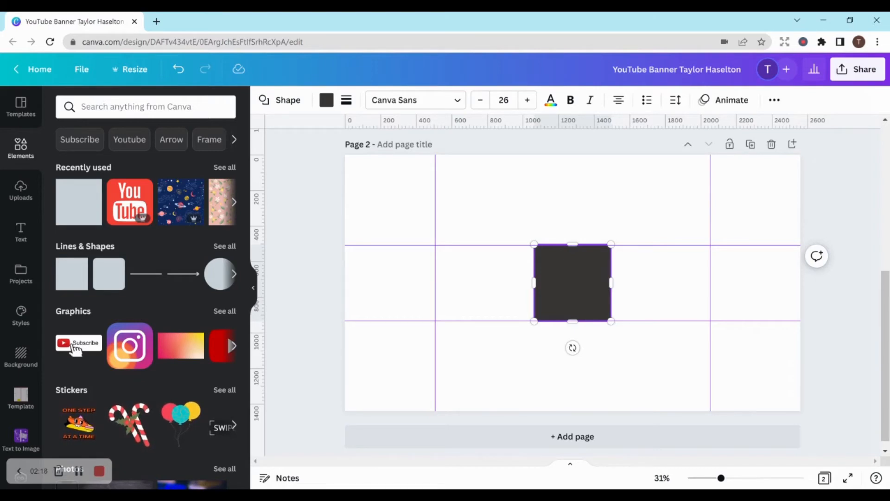
pyautogui.moveTo(566, 260); pyautogui.dragTo(465, 258)
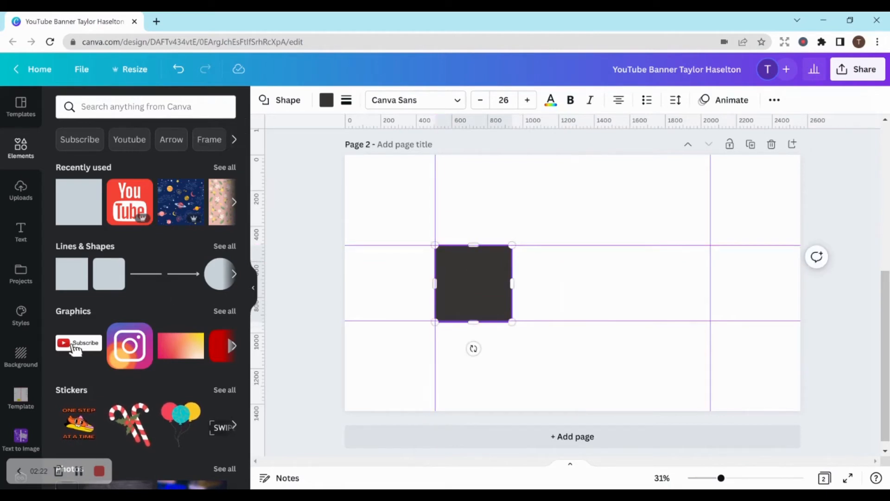
pyautogui.moveTo(512, 283); pyautogui.dragTo(710, 282)
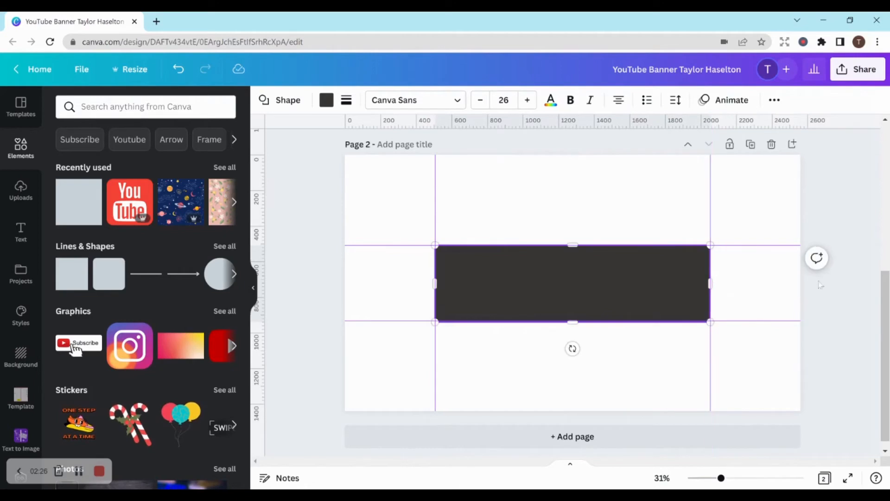
pyautogui.click(838, 279)
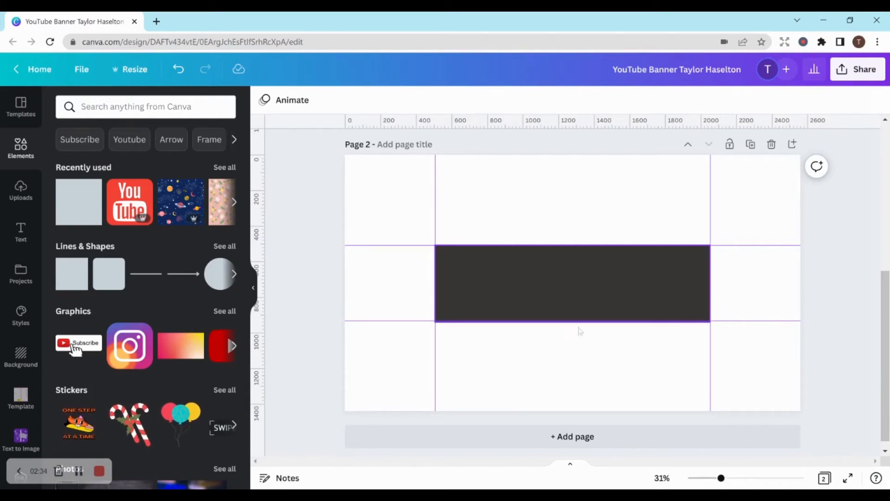
# - Widen the dark rectangle beyond both side edges of the page and delete it
pyautogui.click(566, 297)
pyautogui.moveTo(574, 293); pyautogui.dragTo(537, 293)
pyautogui.moveTo(673, 284); pyautogui.dragTo(844, 284)
pyautogui.moveTo(399, 284); pyautogui.dragTo(293, 298)
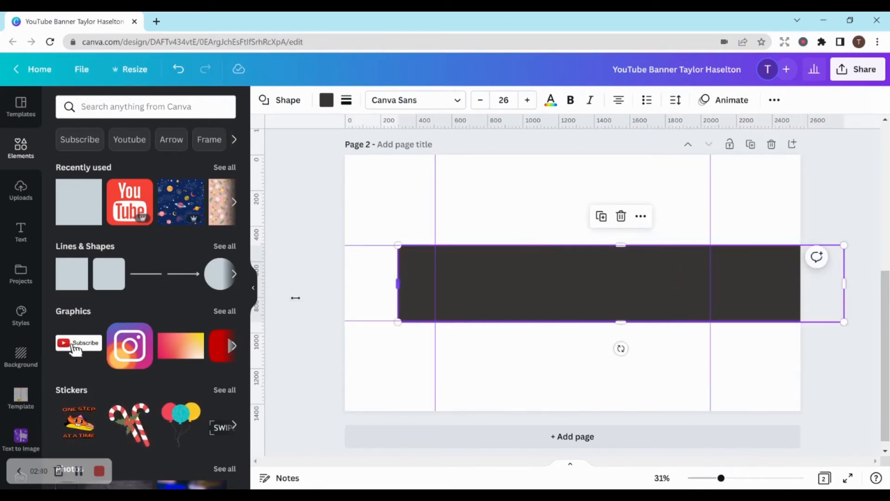
pyautogui.click(837, 233)
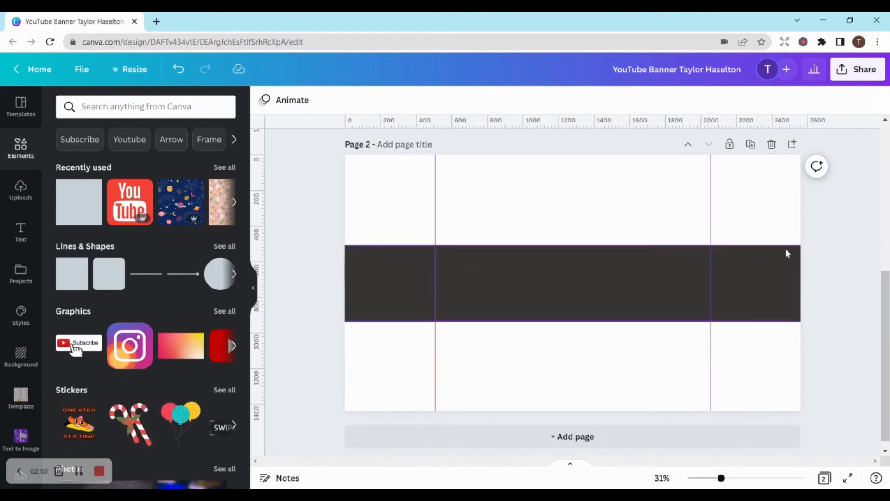
pyautogui.click(778, 282)
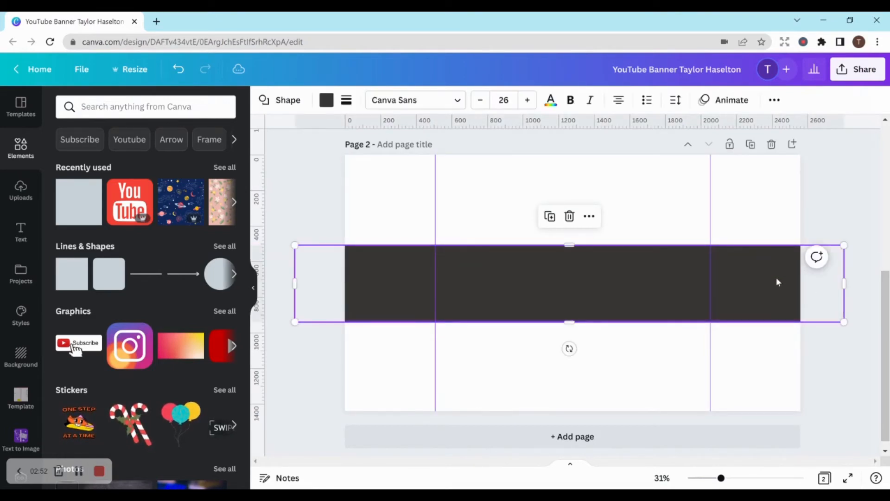
pyautogui.press('Delete')
# - Set the page 2 background to light beige
pyautogui.click(530, 191)
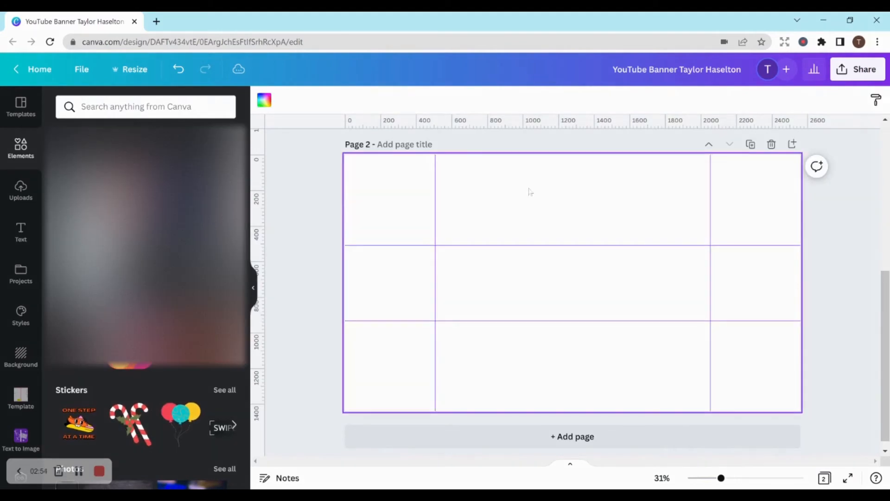
pyautogui.click(263, 99)
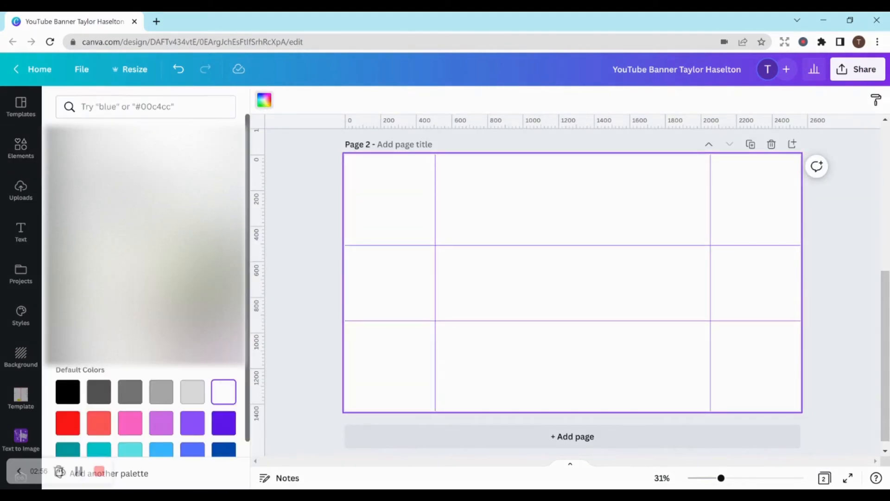
pyautogui.click(223, 316)
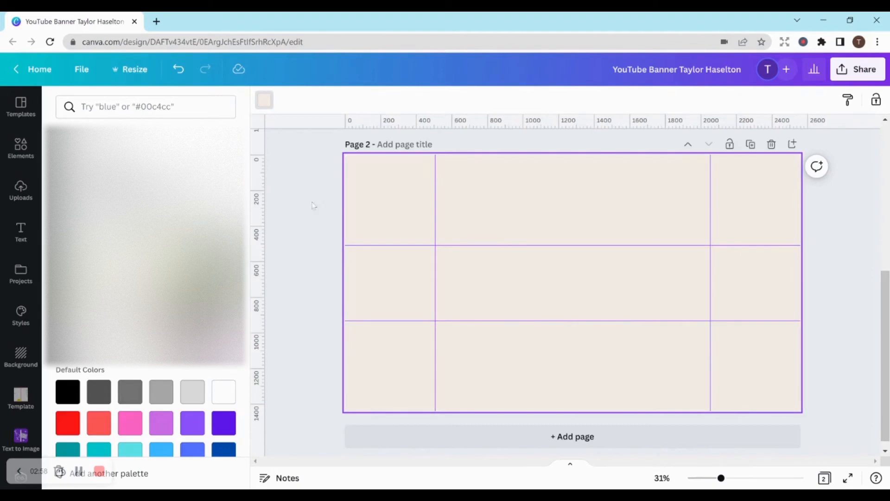
pyautogui.click(265, 101)
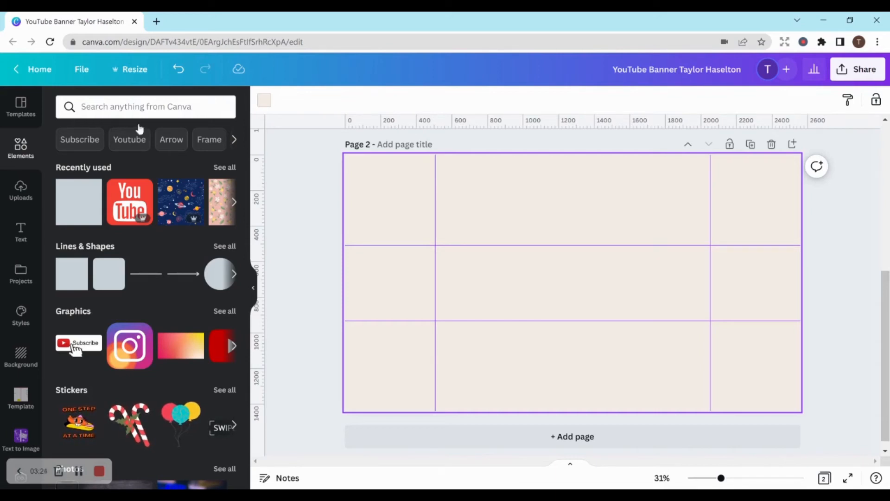
# - Browse the YouTube banner templates and apply the recently used white textured "Fashion - Beauty - Vlog" template to page 2
pyautogui.click(27, 115)
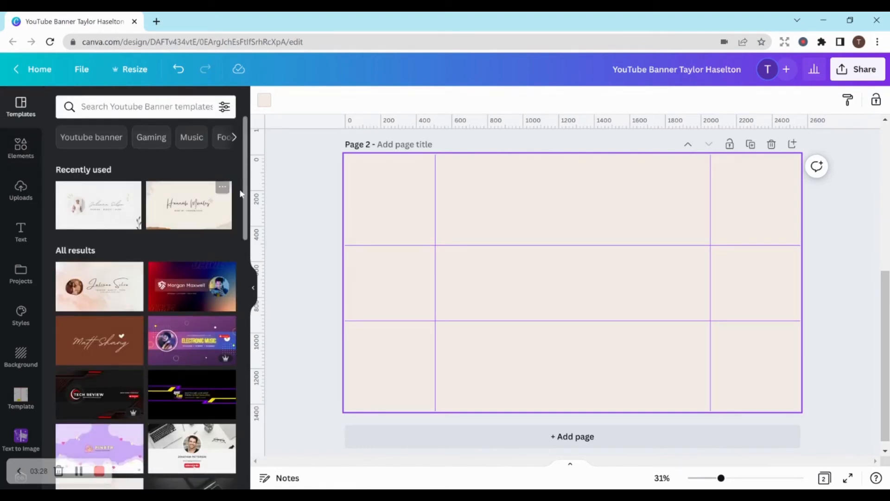
pyautogui.scroll(-5, 245, 286)
pyautogui.scroll(-2, 243, 292)
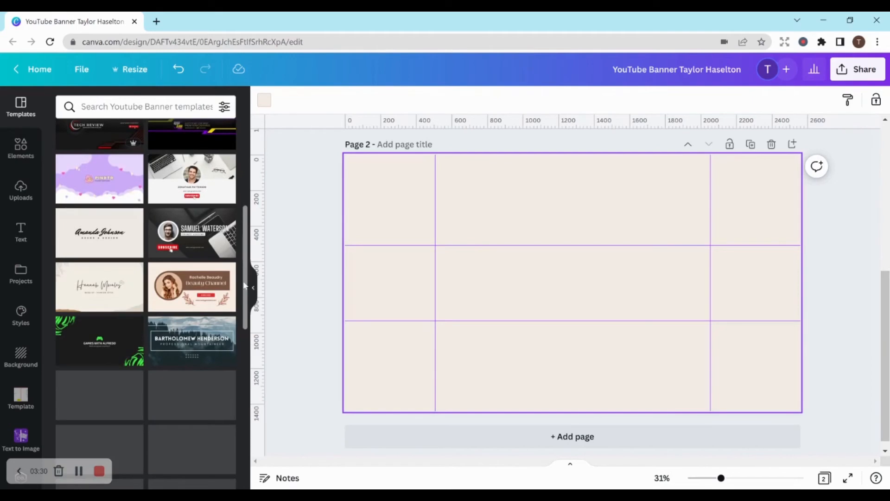
pyautogui.scroll(-1, 240, 302)
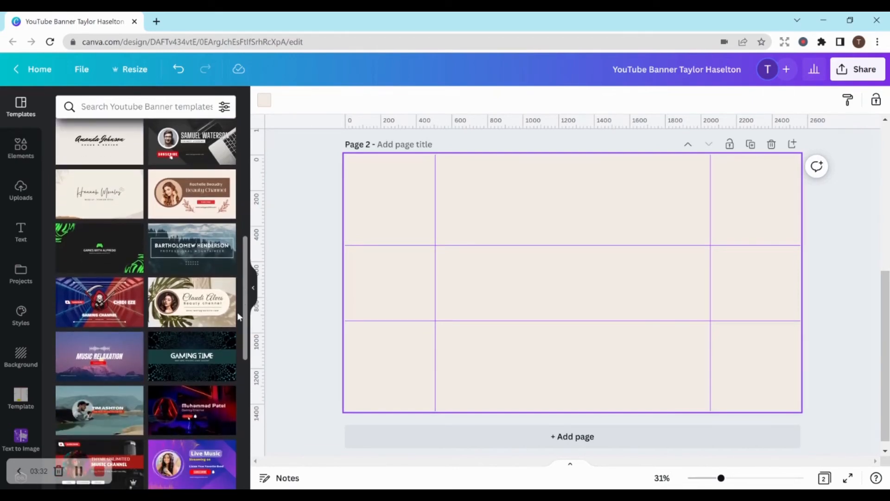
pyautogui.scroll(-3, 236, 348)
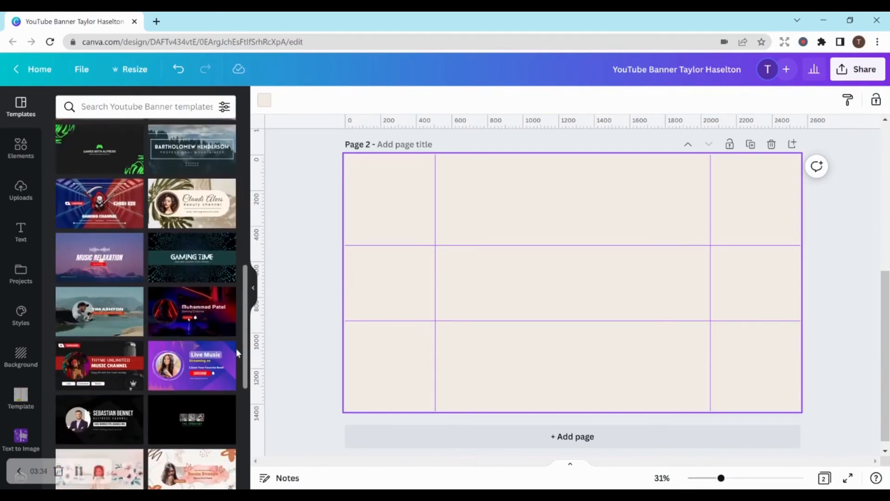
pyautogui.scroll(8, 221, 231)
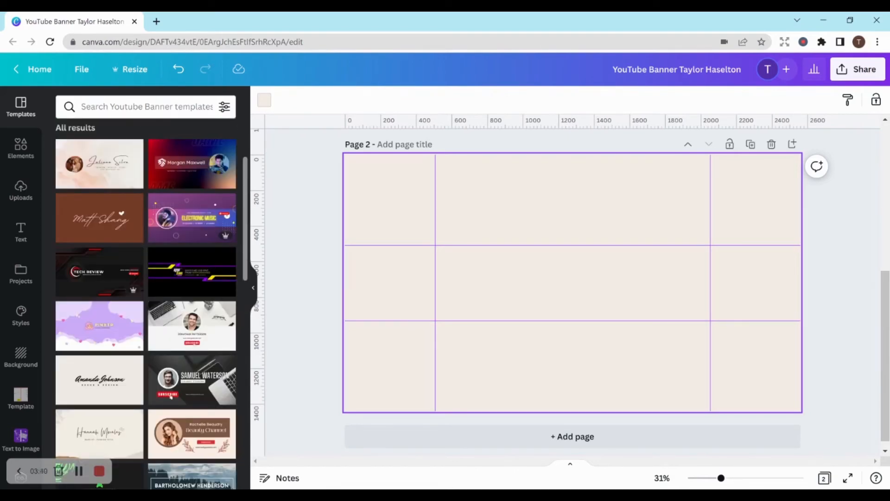
pyautogui.scroll(3, 232, 181)
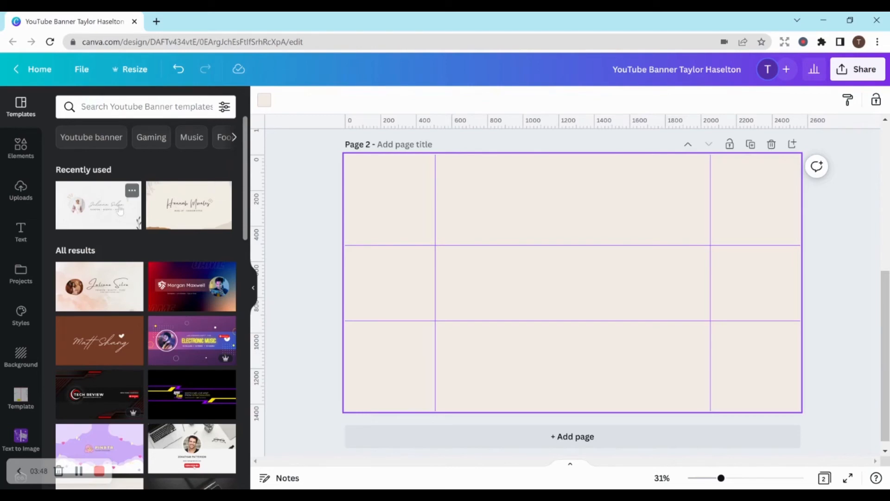
pyautogui.click(120, 211)
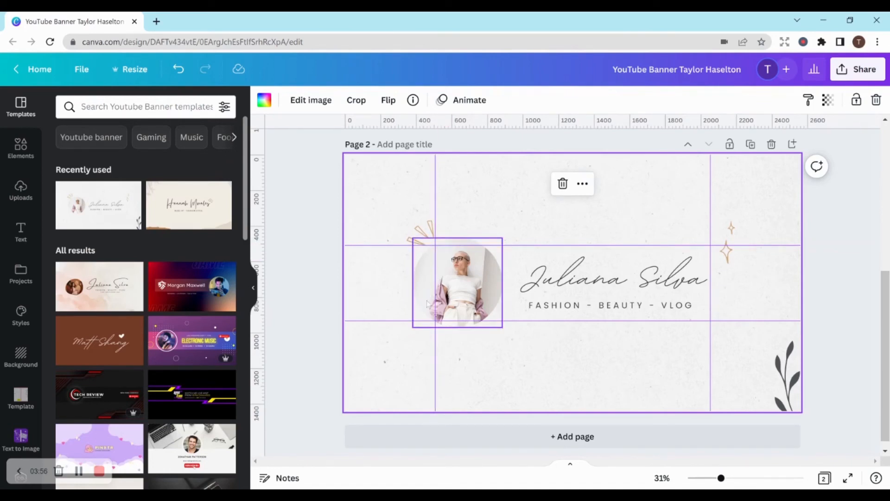
pyautogui.moveTo(436, 300); pyautogui.dragTo(435, 302)
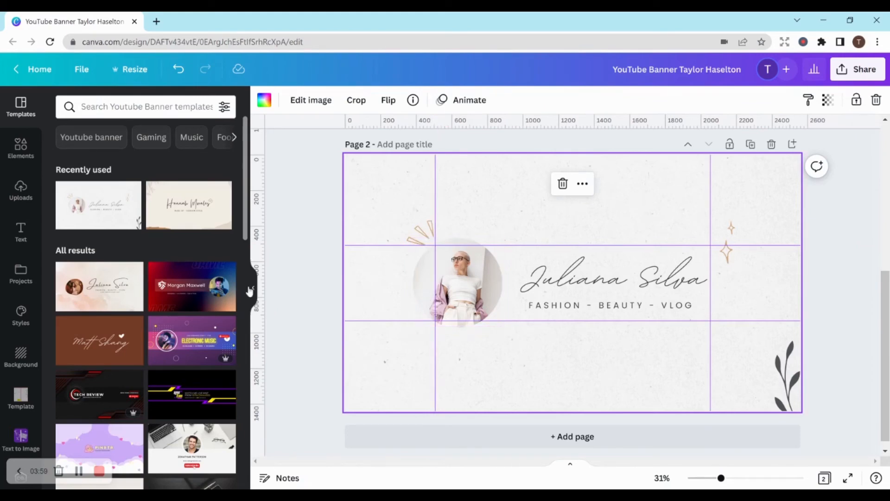
# - Place three tan squares against the central area's guides: one left of, one above and one below the circular portrait
pyautogui.click(13, 150)
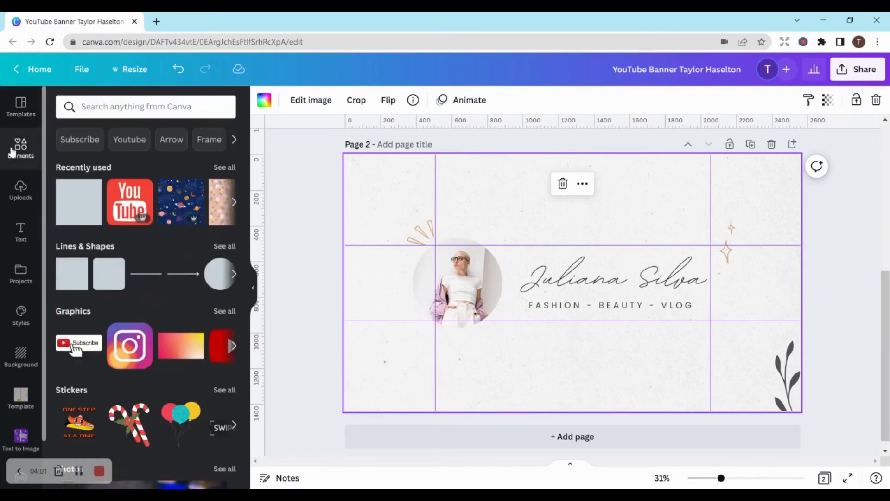
pyautogui.click(70, 287)
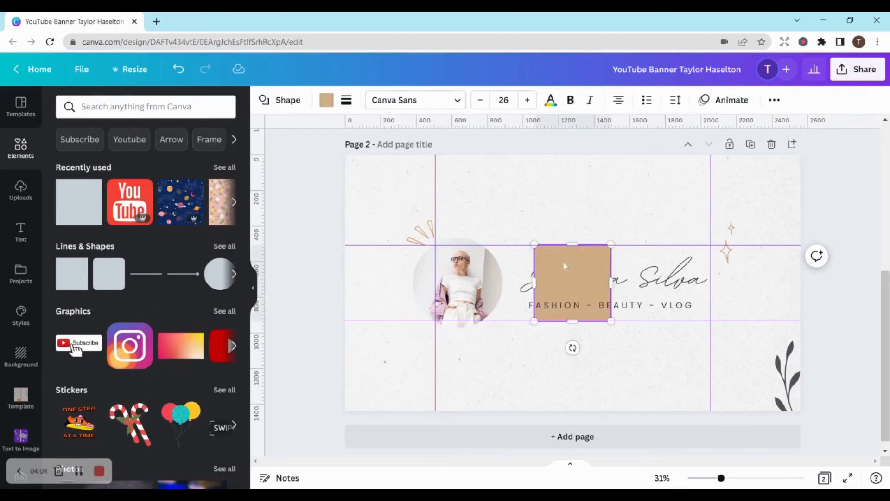
pyautogui.moveTo(563, 258); pyautogui.dragTo(497, 200)
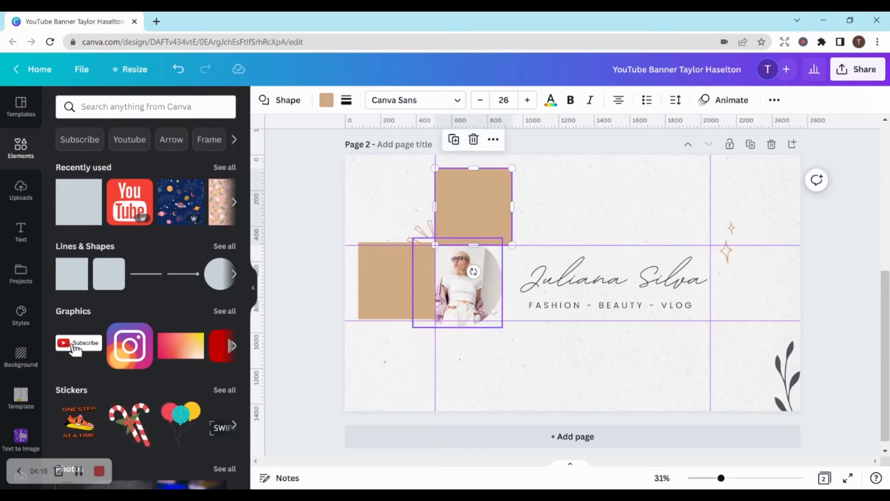
pyautogui.moveTo(474, 227); pyautogui.dragTo(475, 359)
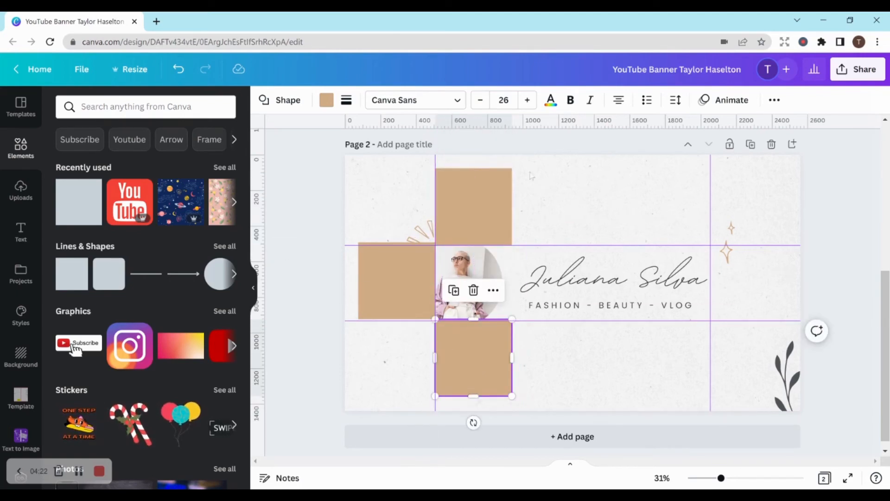
pyautogui.click(538, 393)
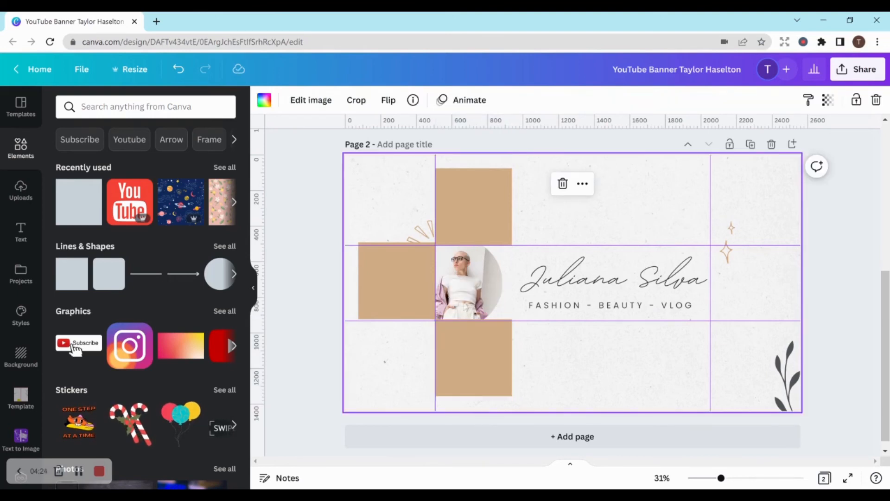
# - Delete the tan square below the portrait
pyautogui.click(463, 333)
pyautogui.press('Delete')
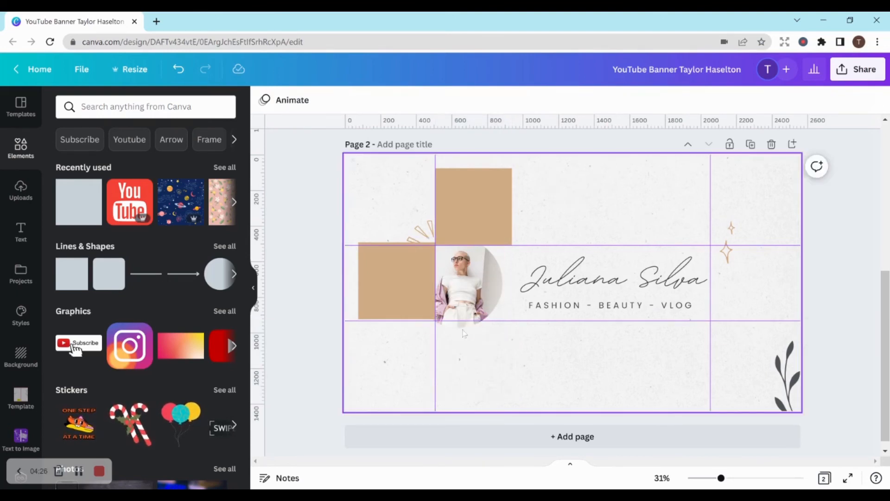
# - Delete the two remaining tan squares, left of and above the circular portrait
pyautogui.click(396, 295)
pyautogui.press('Delete')
pyautogui.click(494, 222)
pyautogui.press('Delete')
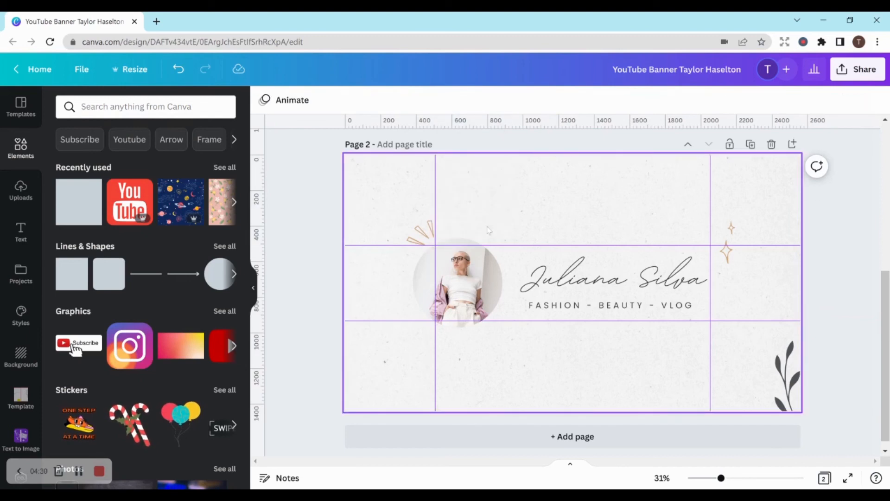
# - Group the circular portrait with its orange ray accent, then shrink and position the group inside the central guide area
pyautogui.moveTo(402, 221); pyautogui.dragTo(470, 304)
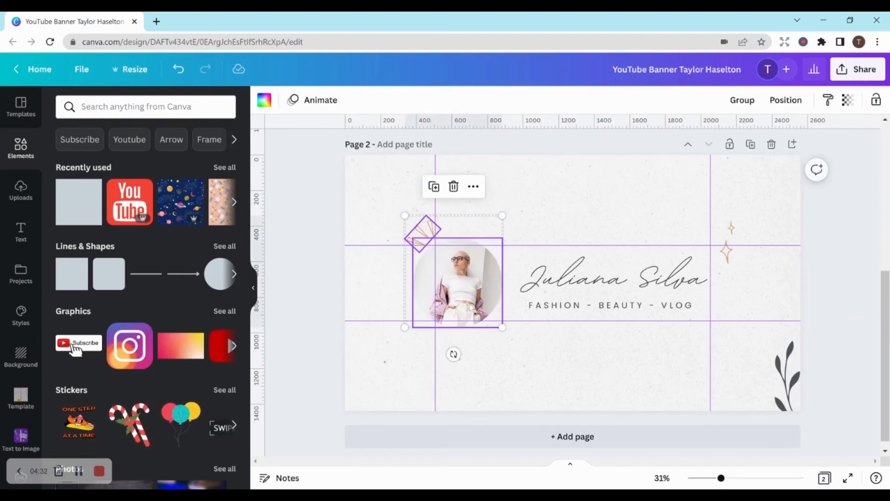
pyautogui.click(740, 105)
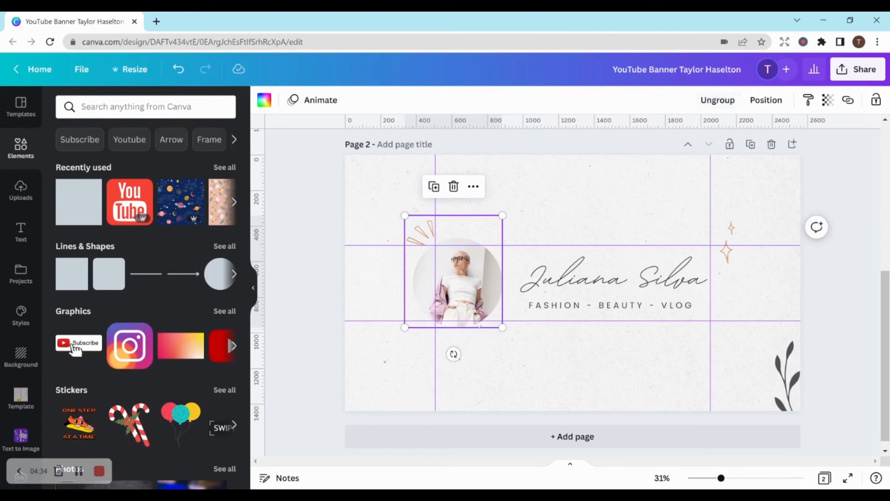
pyautogui.moveTo(502, 327); pyautogui.dragTo(482, 292)
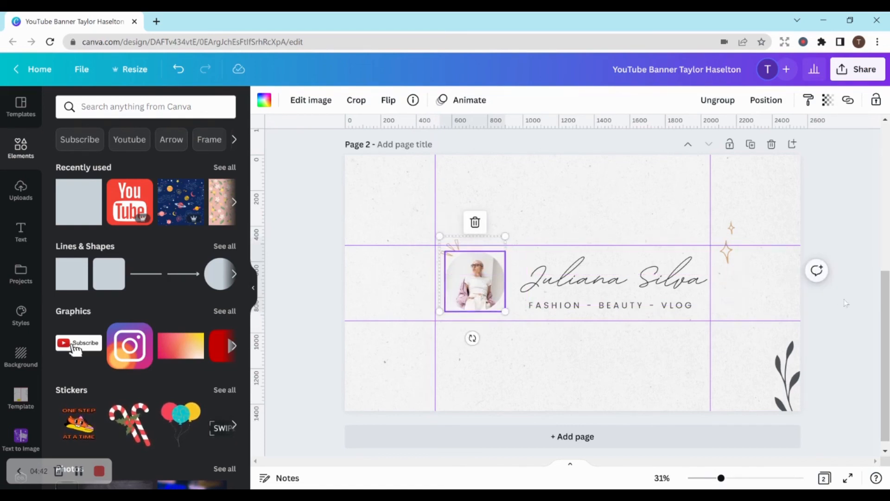
pyautogui.click(763, 291)
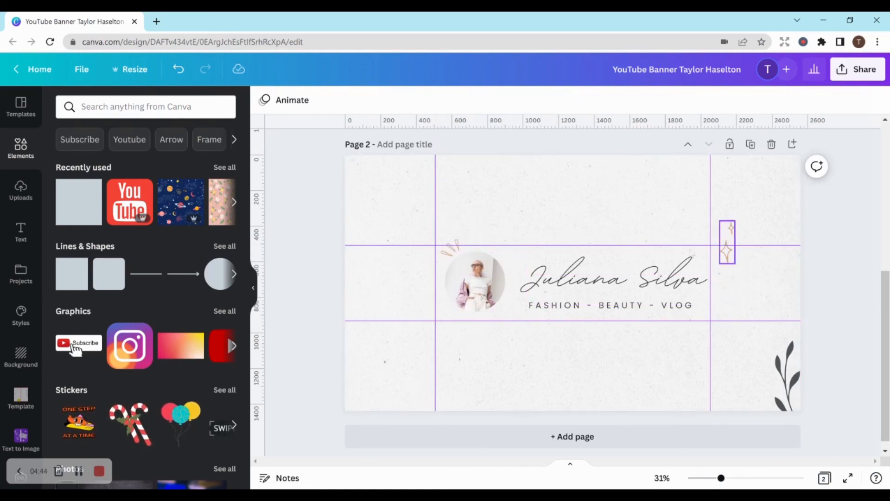
pyautogui.click(465, 264)
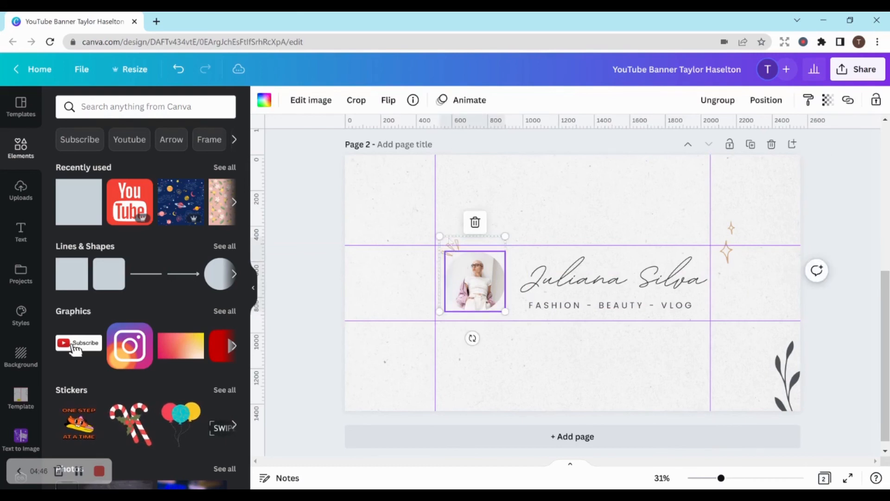
pyautogui.moveTo(439, 236); pyautogui.dragTo(452, 251)
pyautogui.click(824, 233)
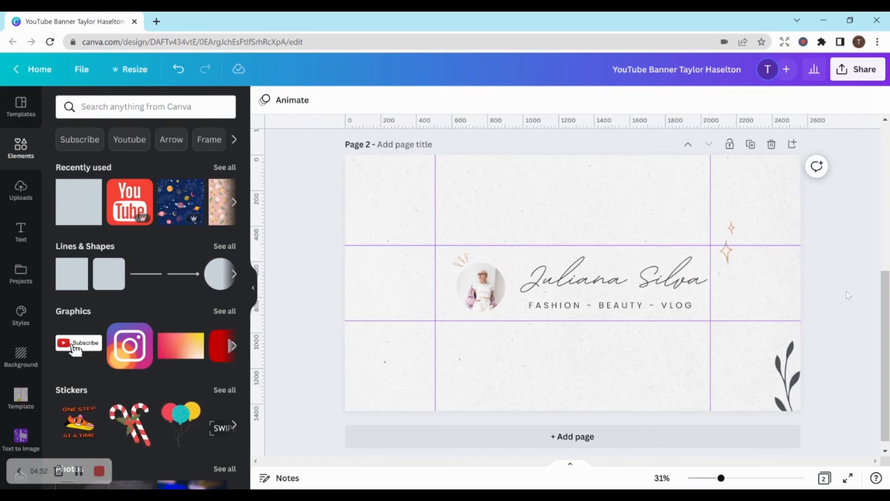
# - Shift the script name text and the "FASHION - BEAUTY - VLOG" tagline slightly left within the central guide area
pyautogui.click(652, 289)
pyautogui.click(662, 312)
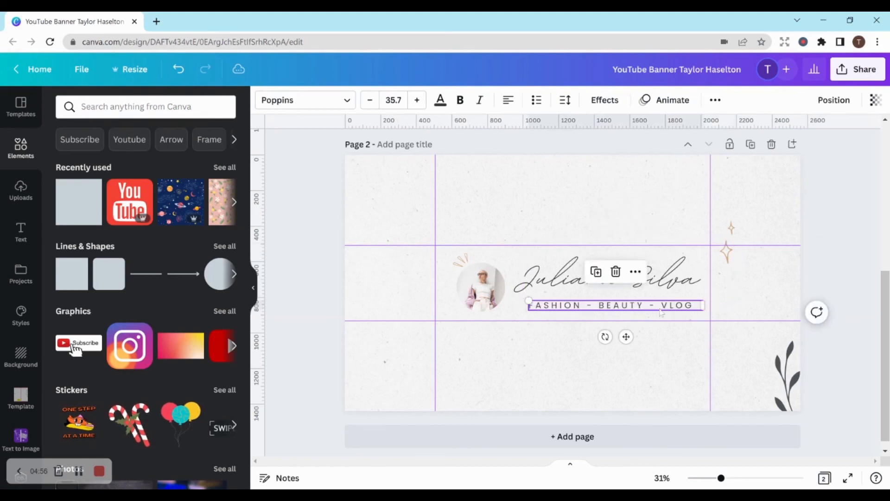
pyautogui.moveTo(662, 312); pyautogui.dragTo(653, 306)
pyautogui.click(834, 214)
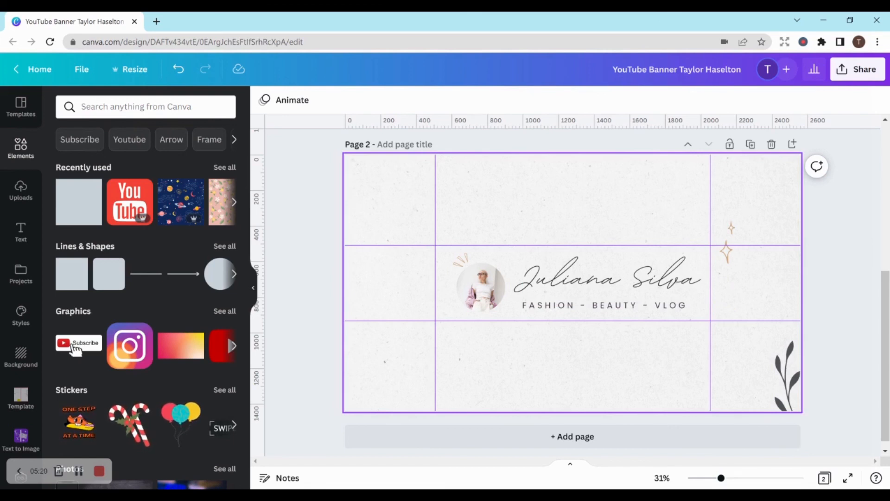
pyautogui.click(855, 72)
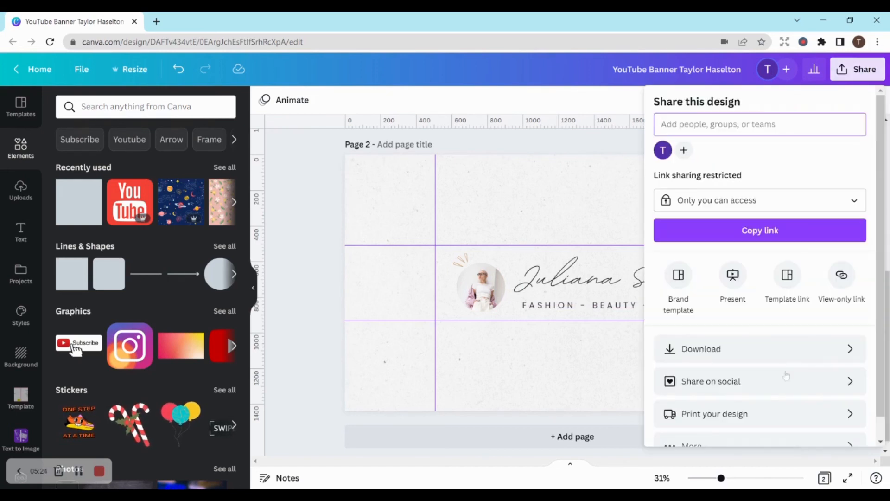
pyautogui.click(602, 171)
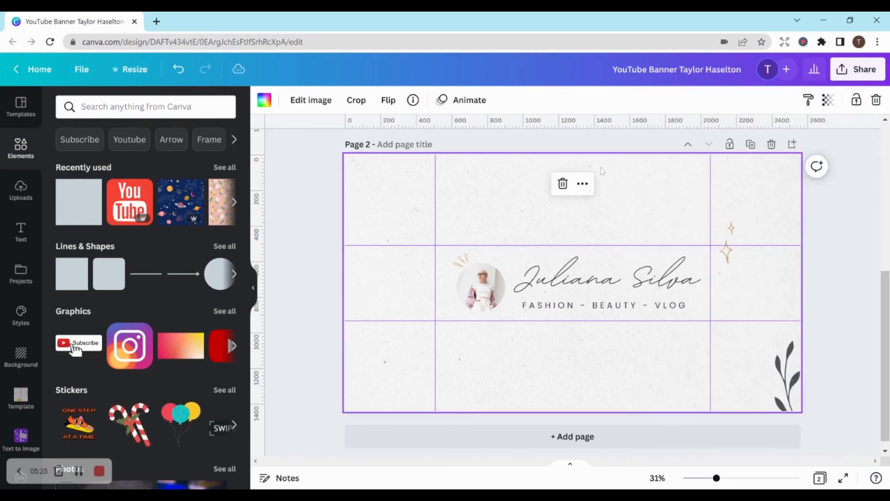